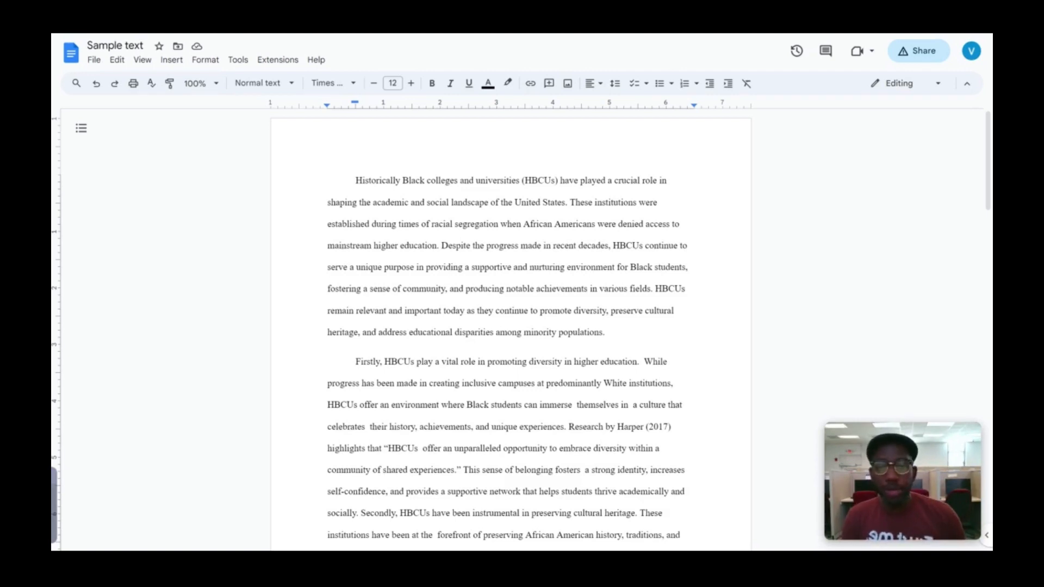
Step: Highlight the opening paragraph's first lines, then deselect and scroll through the essay
drag(355, 180, 688, 268)
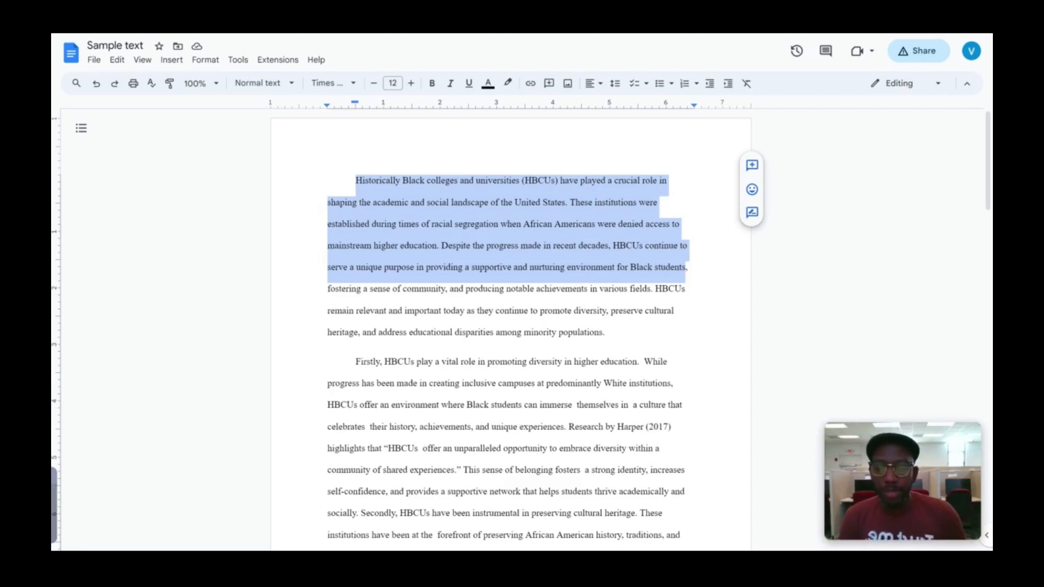
click(500, 333)
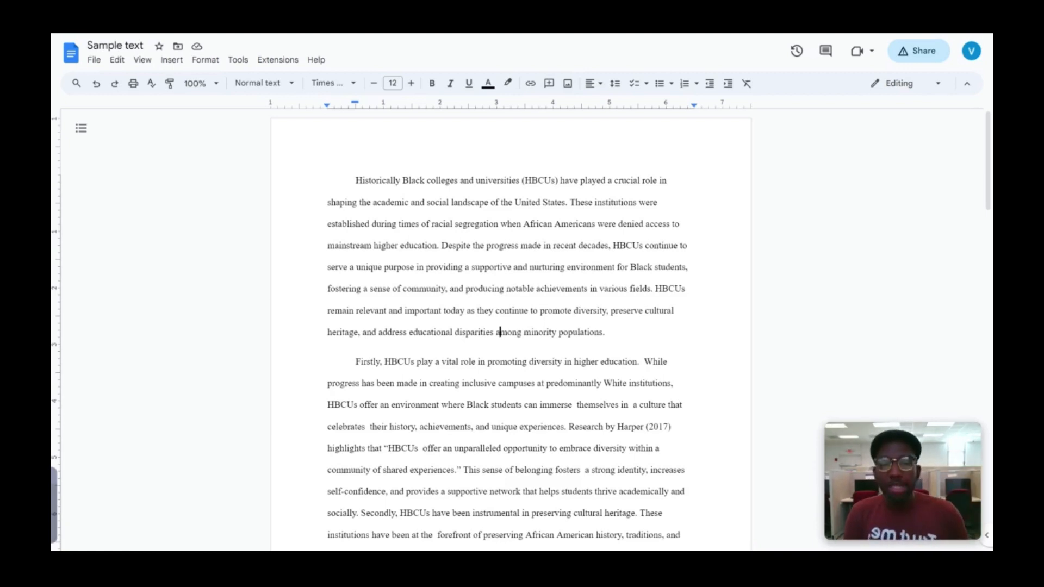
scroll(511, 326, down, 20)
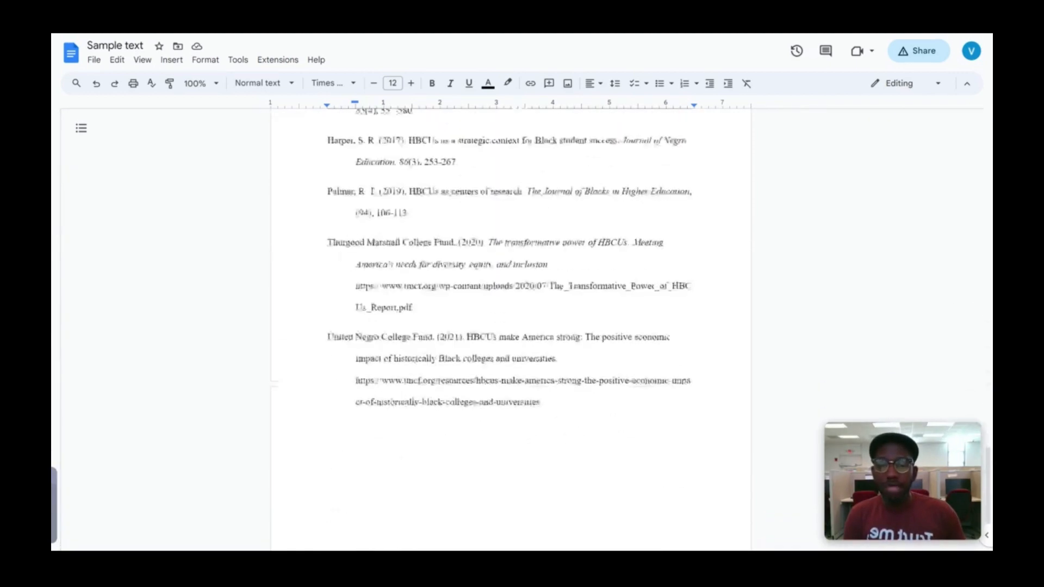
scroll(511, 326, up, 20)
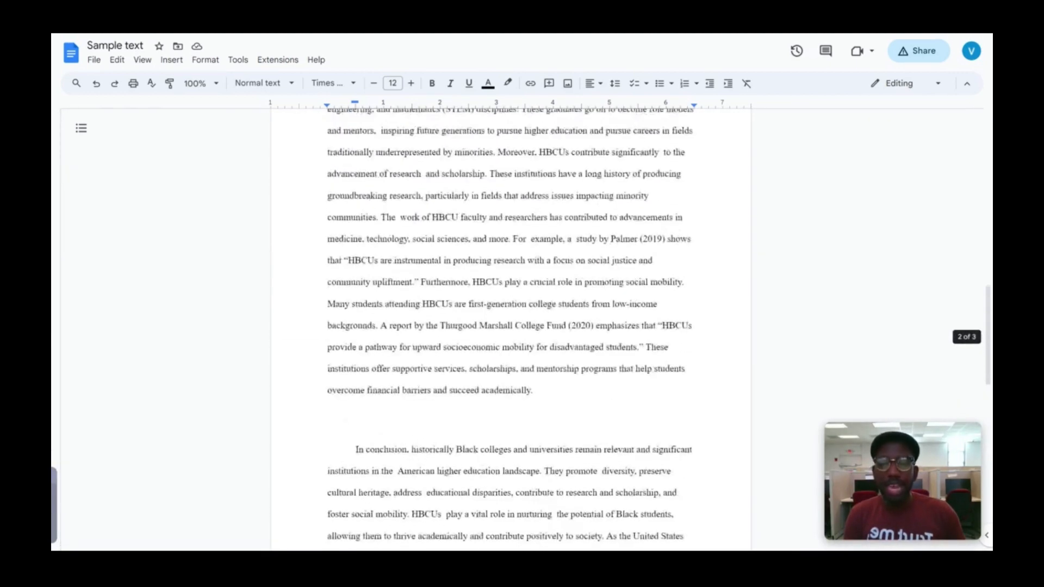
scroll(511, 327, up, 10)
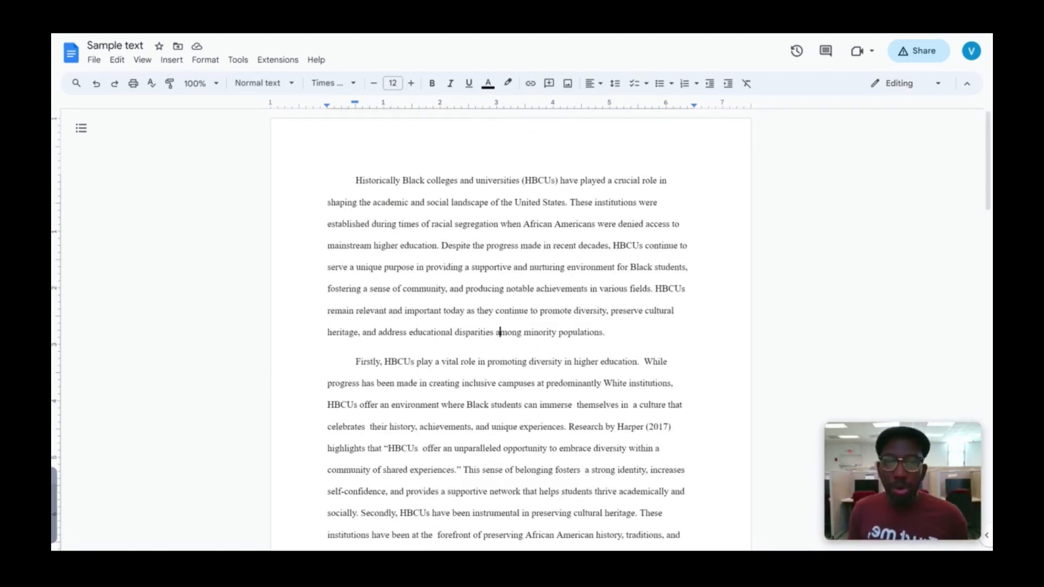
Step: Remove the space after every paragraph across the whole essay, then select the blank line before 'In conclusion'
key(ctrl+a)
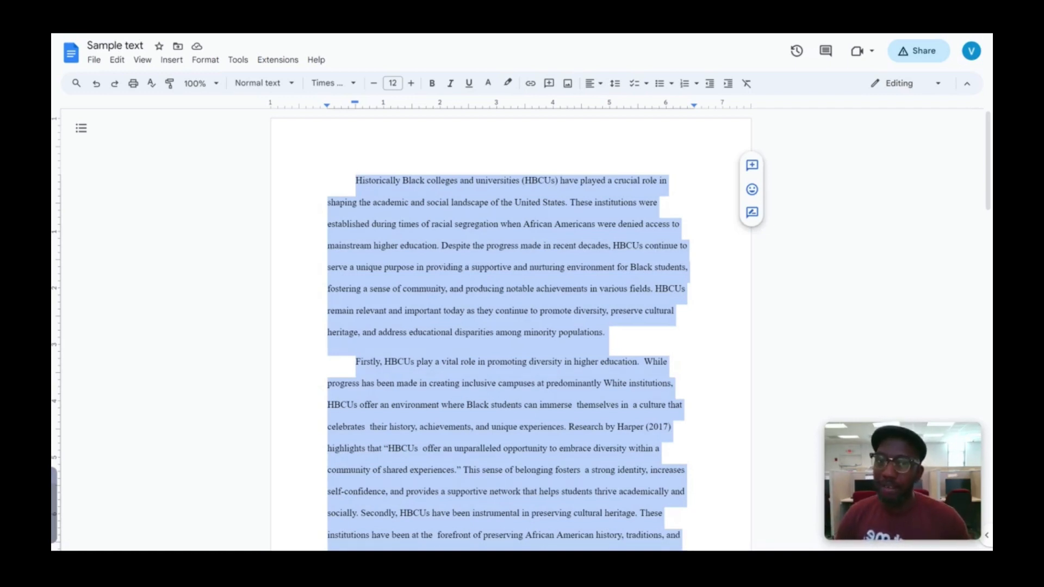
click(616, 85)
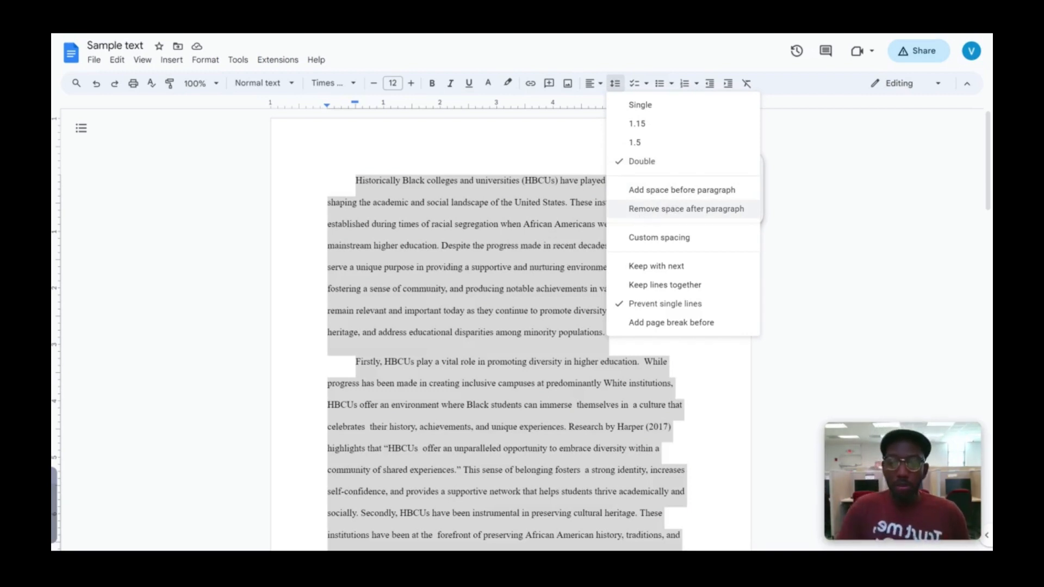
click(640, 214)
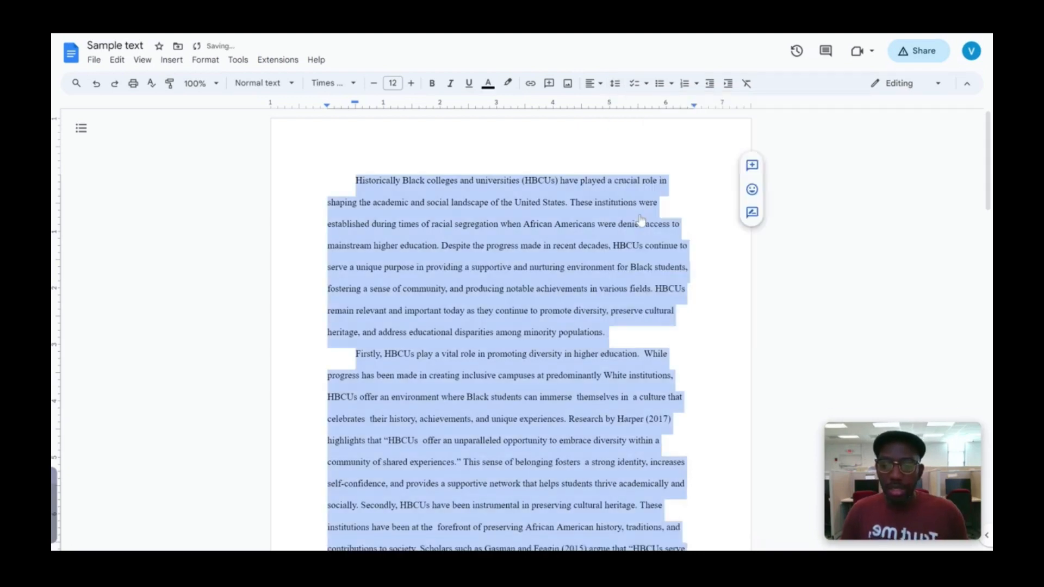
scroll(642, 219, down, 10)
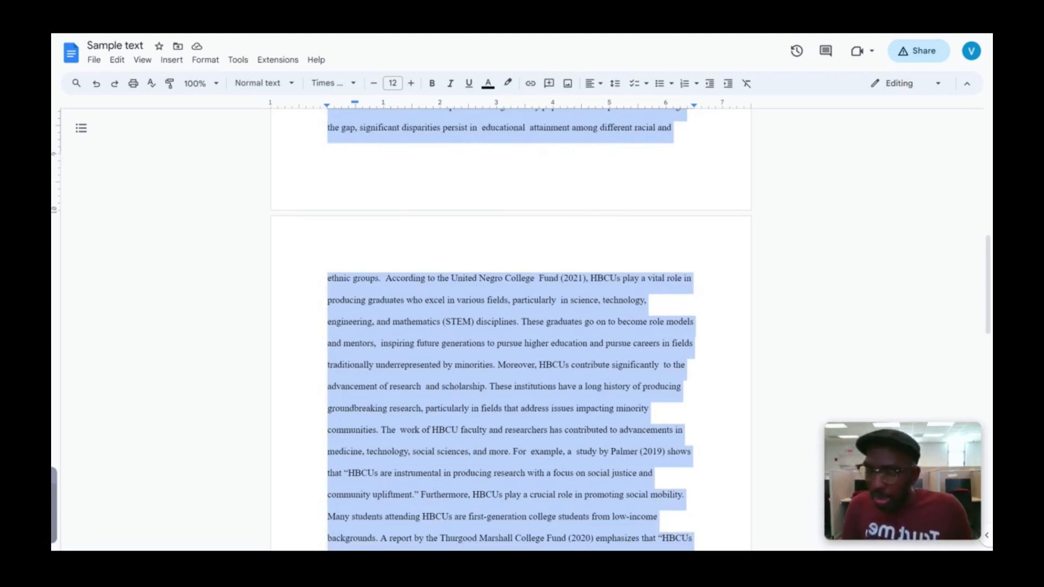
scroll(511, 326, down, 6)
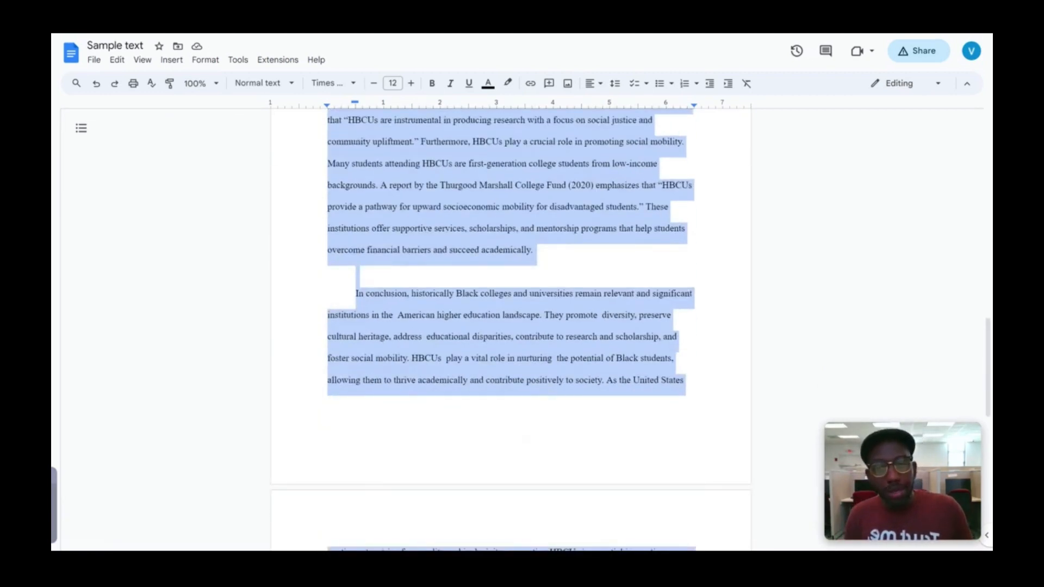
click(356, 271)
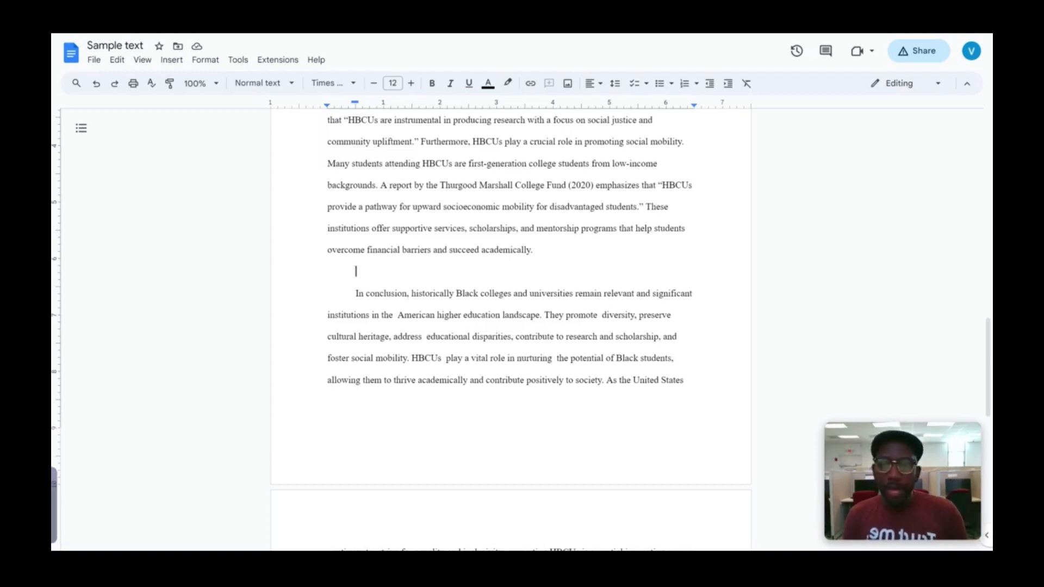
Step: Delete the empty line so the 'In conclusion' paragraph follows 'succeed academically.' directly
key(BackSpace)
key(BackSpace)
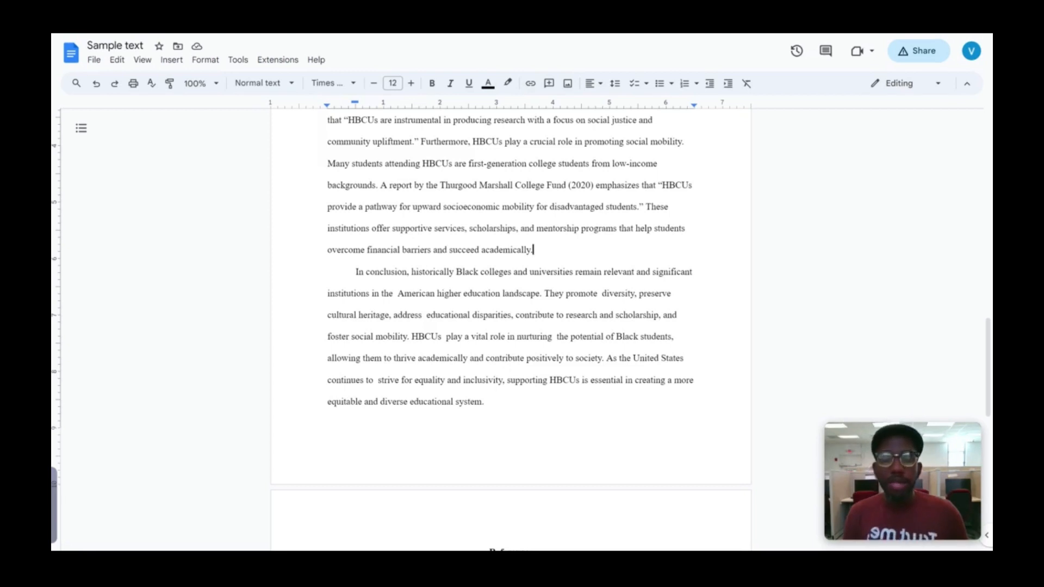
scroll(511, 302, up, 1)
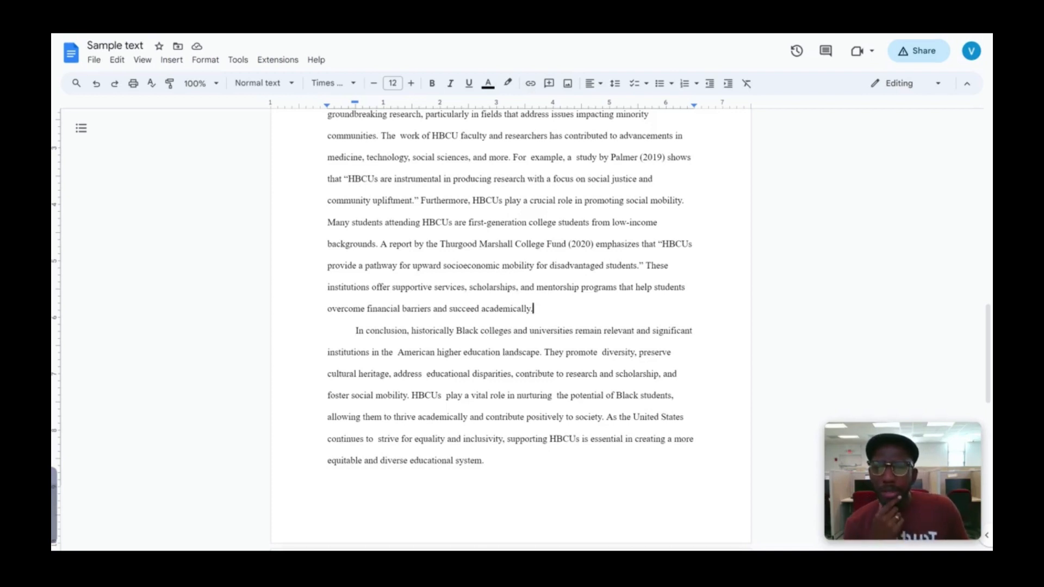
click(200, 84)
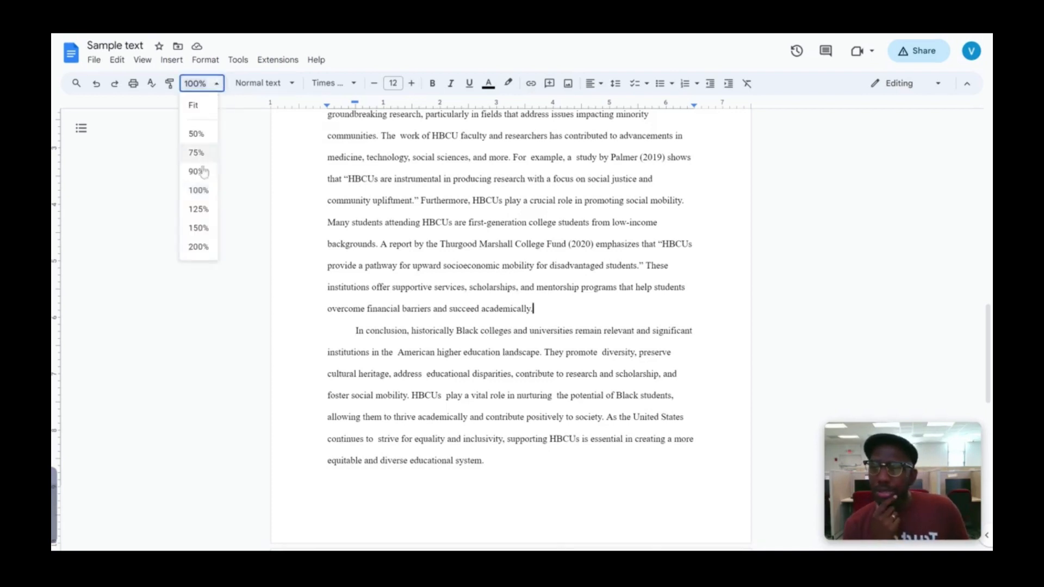
click(199, 228)
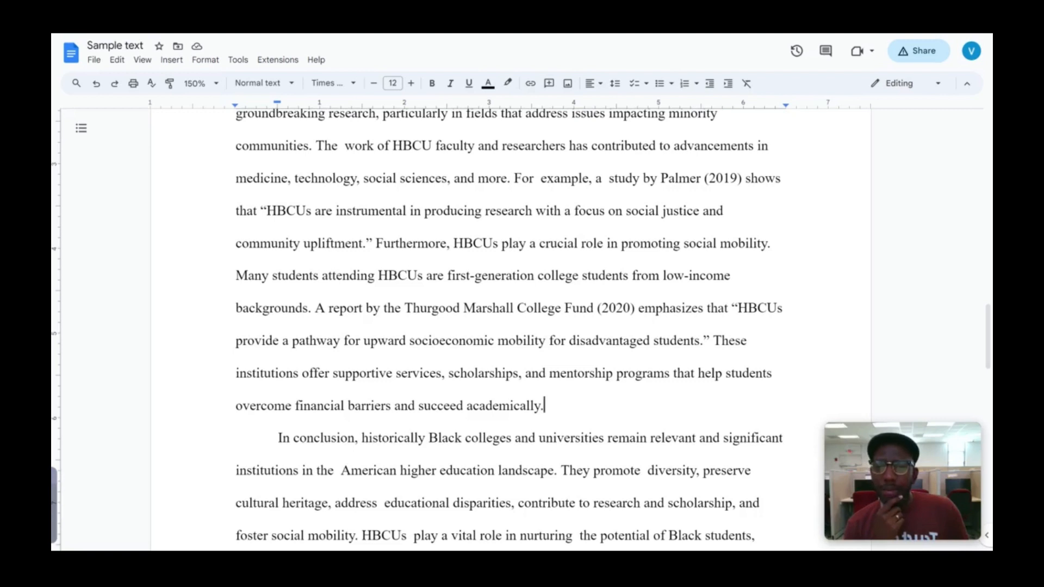
drag(313, 146, 403, 146)
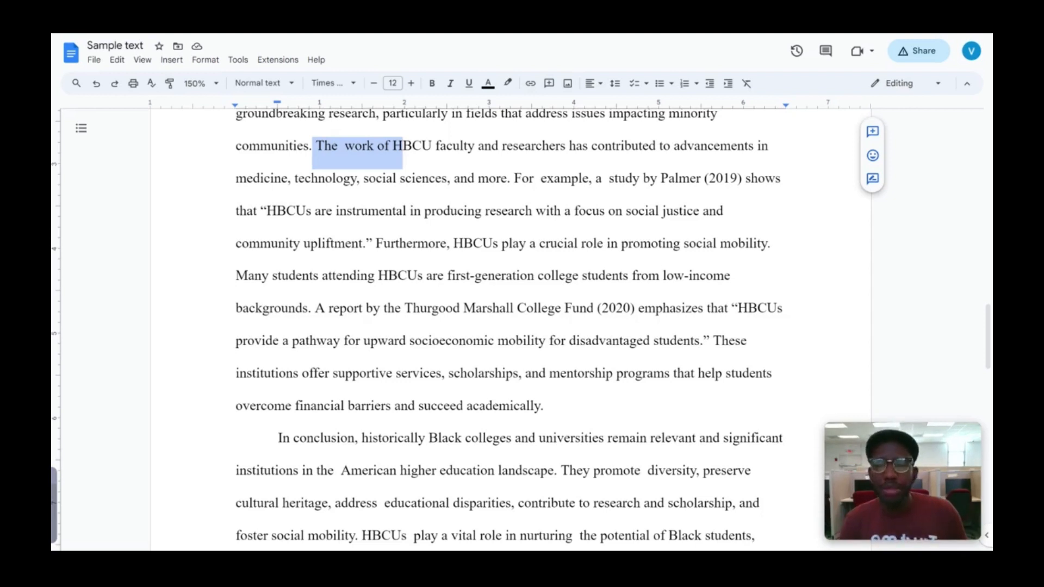
click(356, 146)
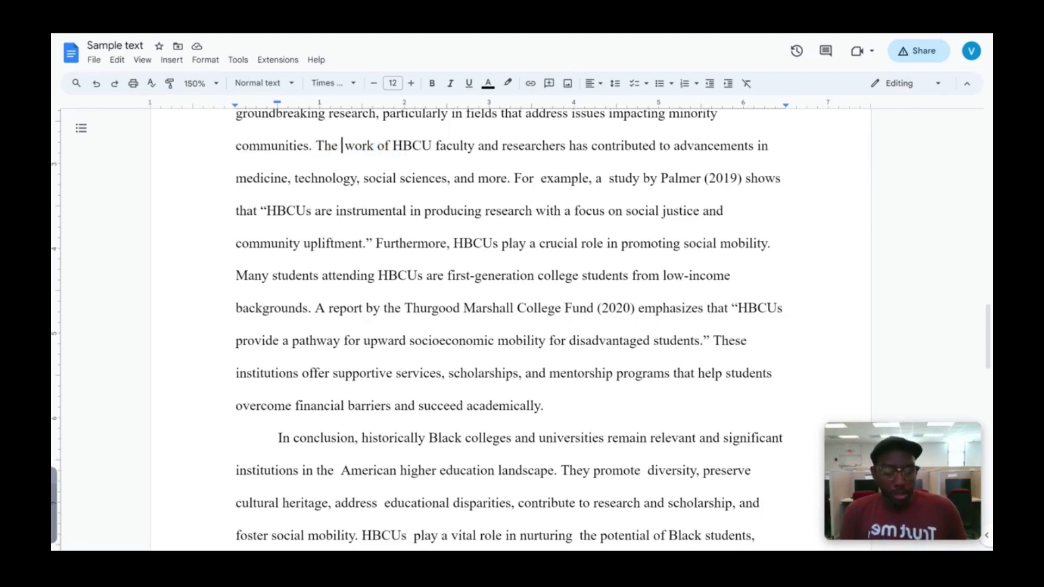
key(BackSpace)
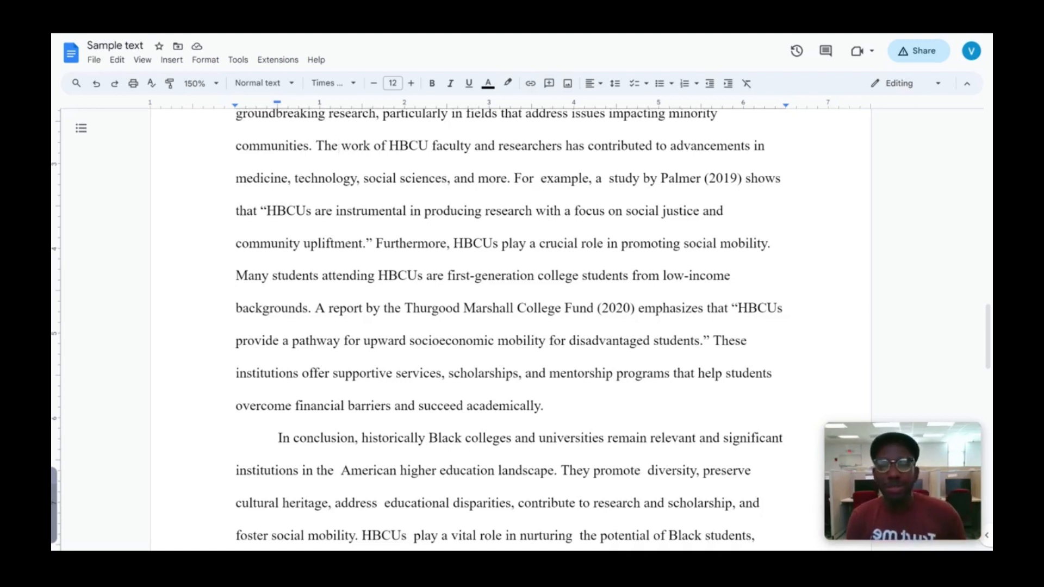
double_click(537, 178)
click(593, 179)
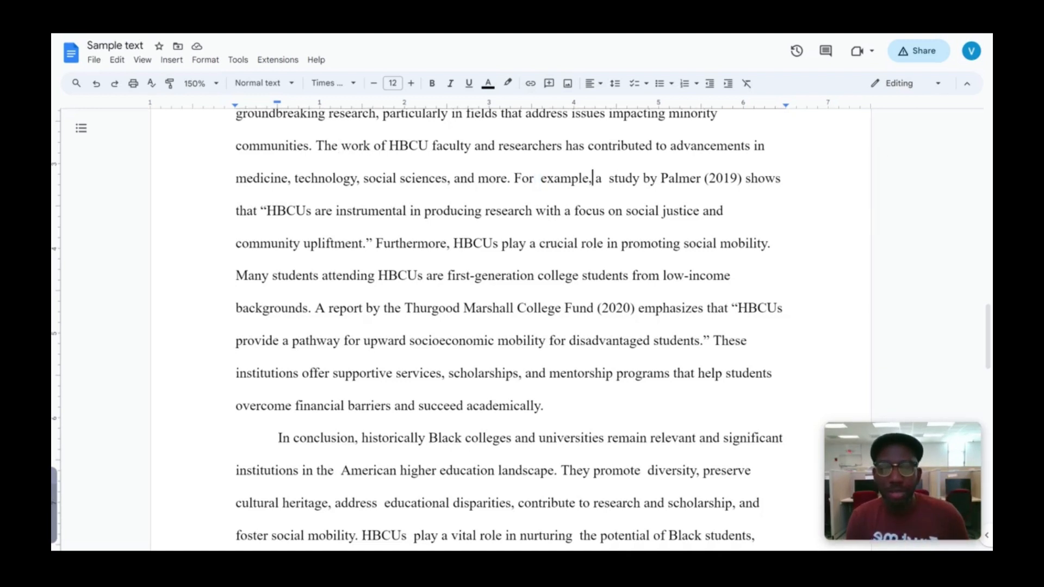
drag(596, 179, 608, 178)
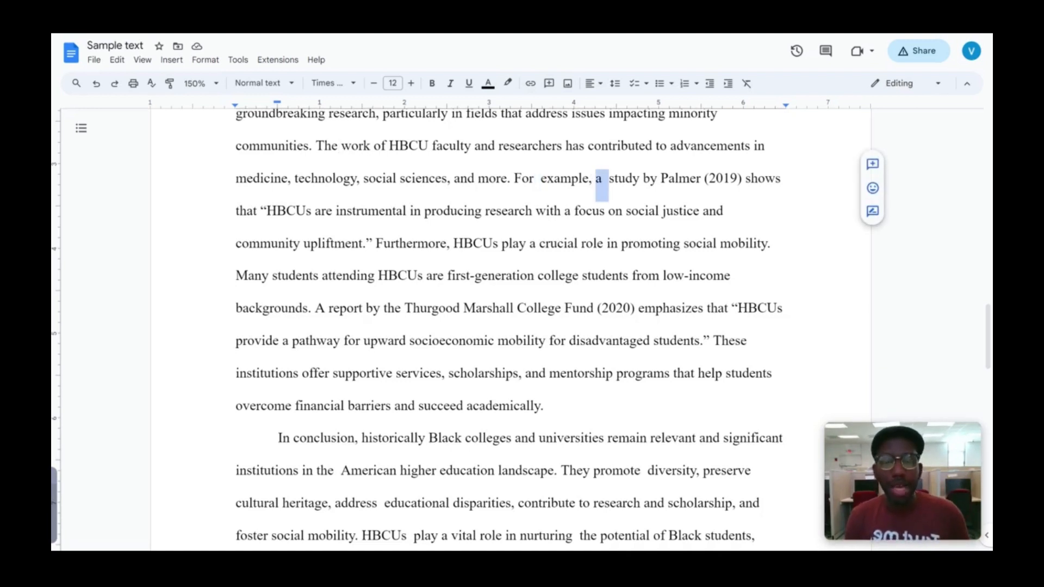
click(458, 211)
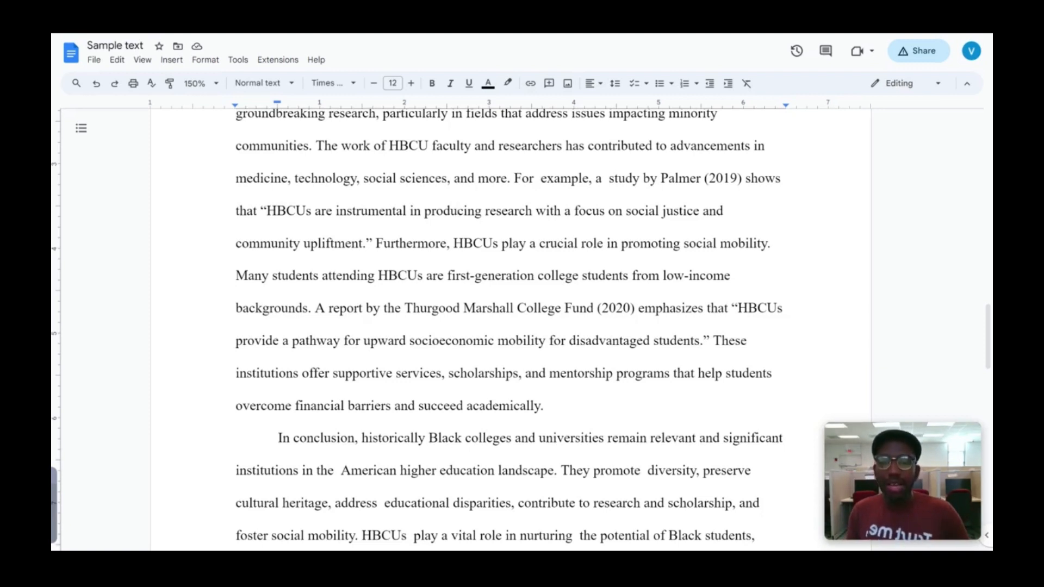
Step: Use Find and replace to change every double space in the essay to a single space
key(ctrl+h)
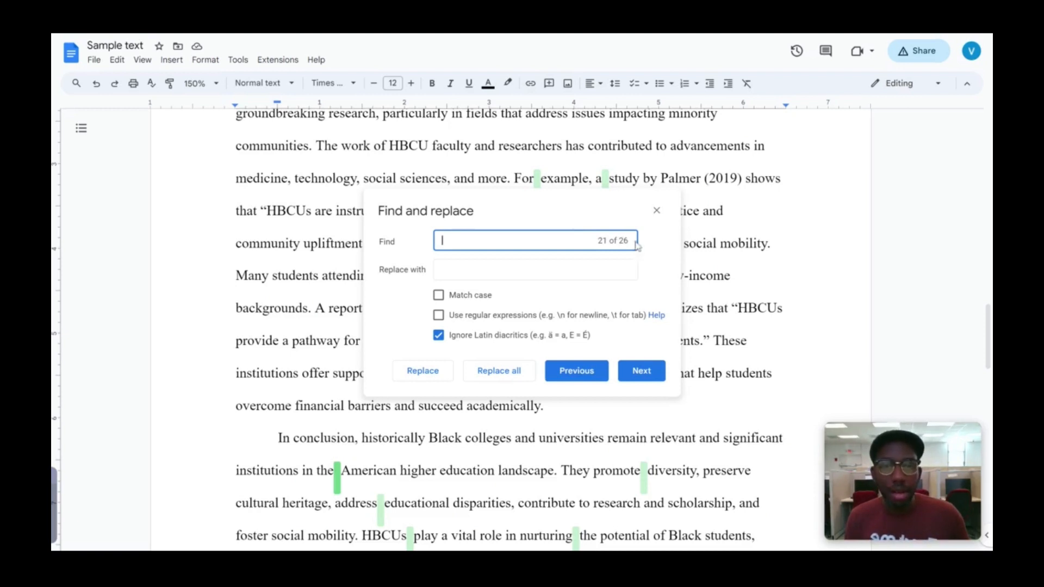
key(Tab)
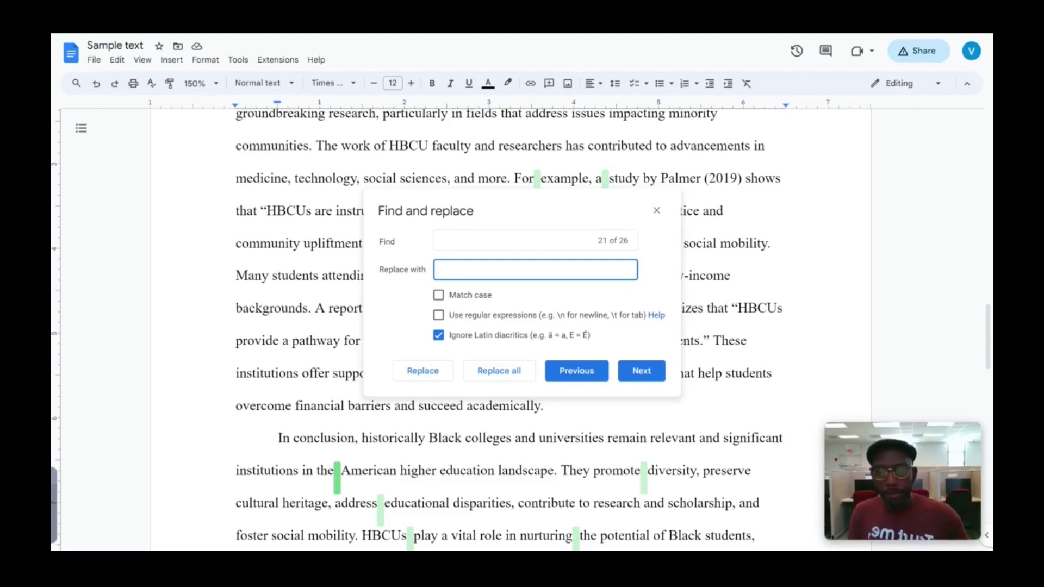
click(476, 372)
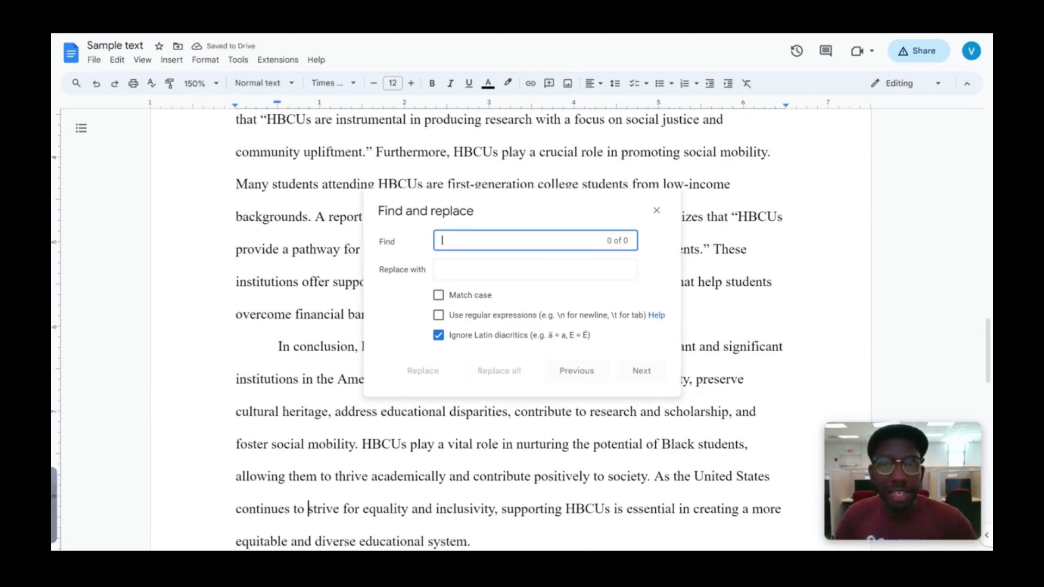
click(658, 211)
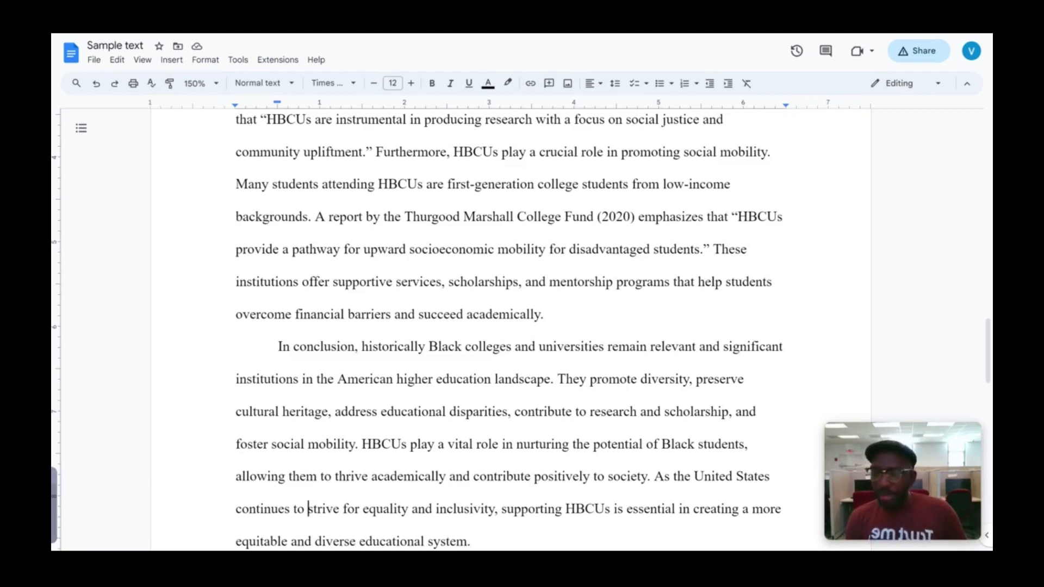
Step: Set the zoom to 100% and scroll back up to page 1's body paragraphs
scroll(460, 331, up, 15)
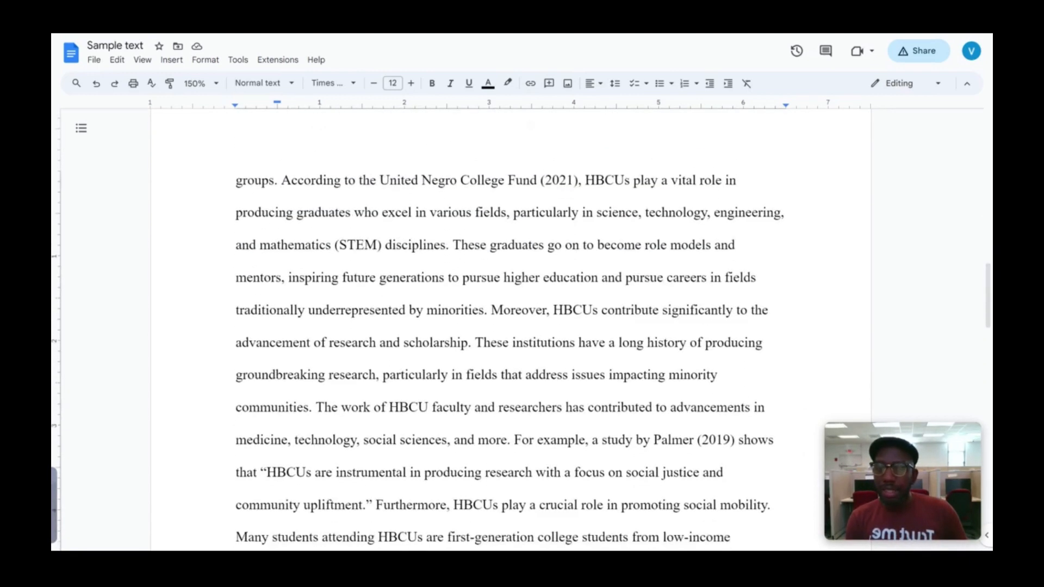
scroll(460, 332, down, 3)
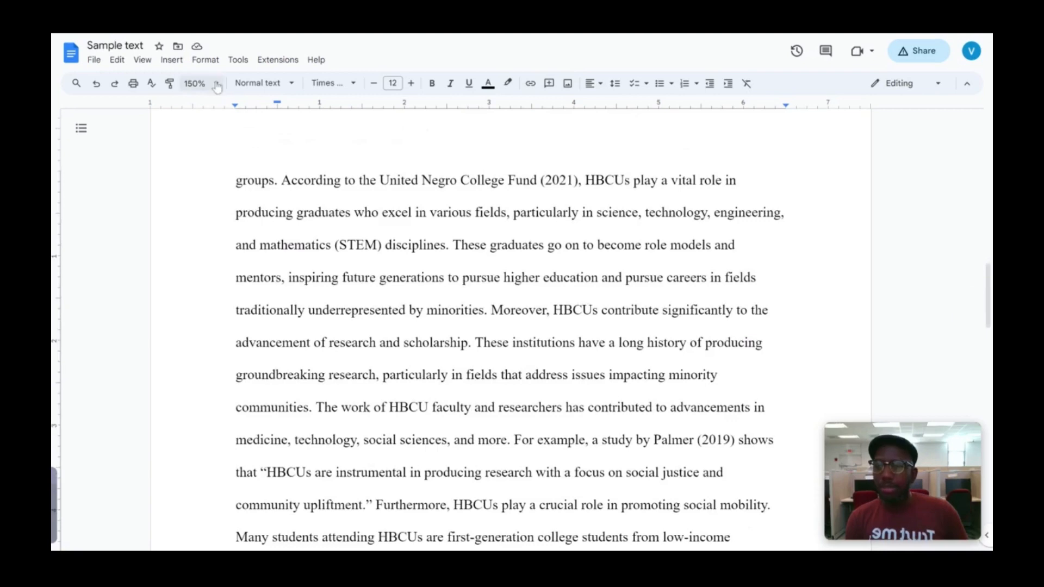
click(212, 83)
click(199, 190)
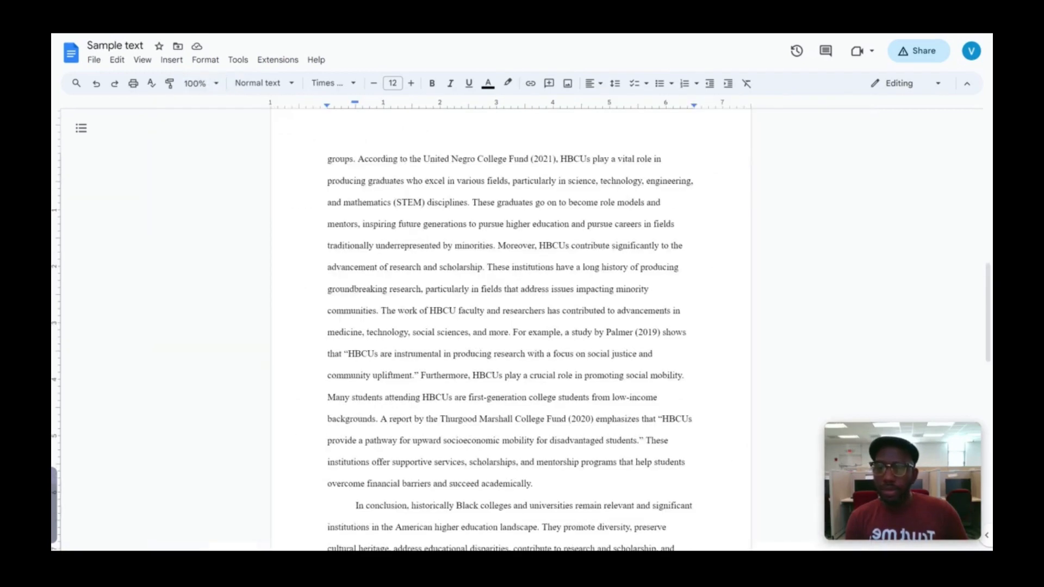
scroll(511, 326, up, 2)
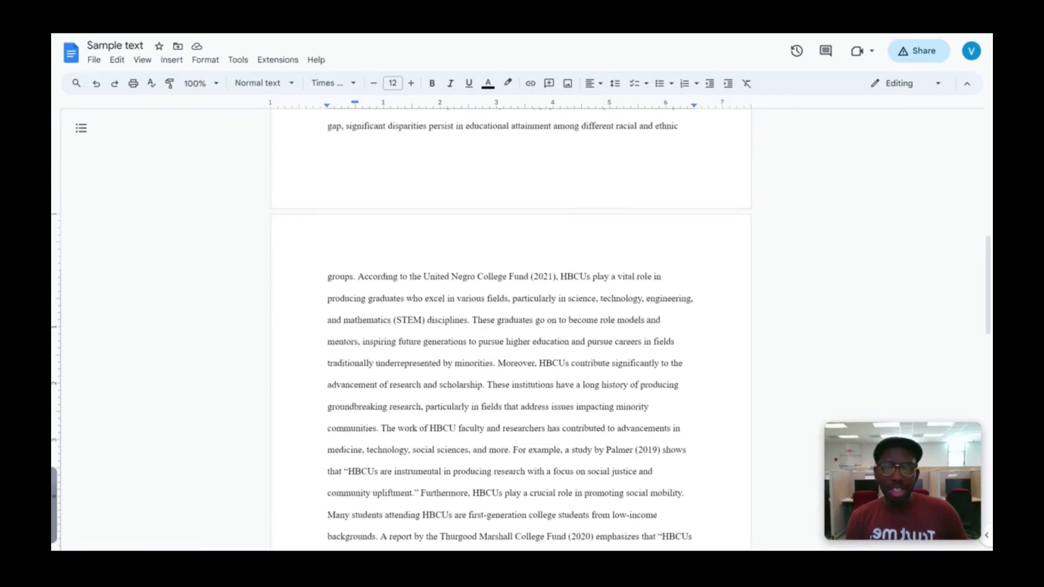
scroll(511, 326, up, 6)
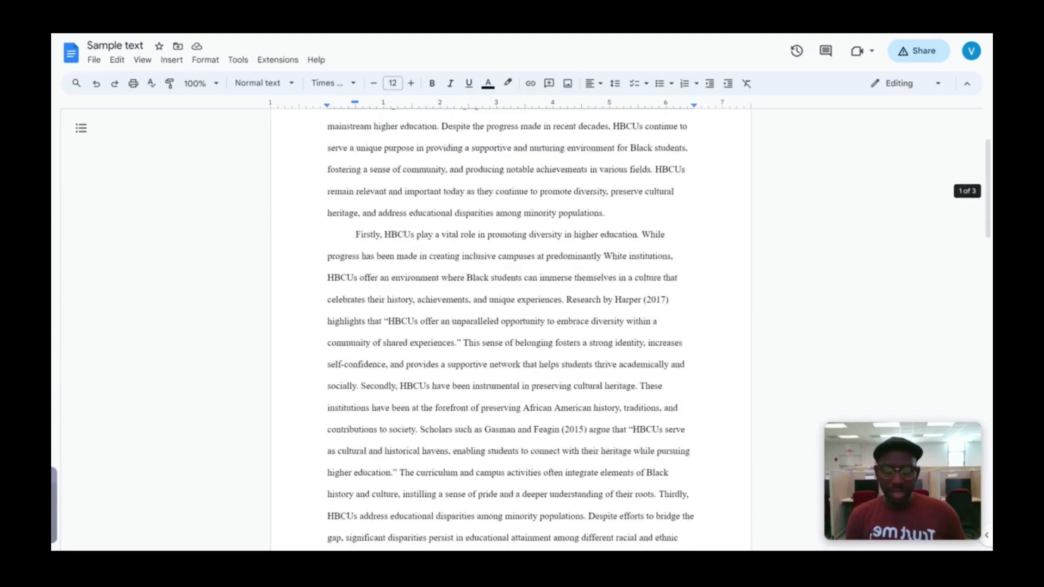
scroll(511, 326, down, 1)
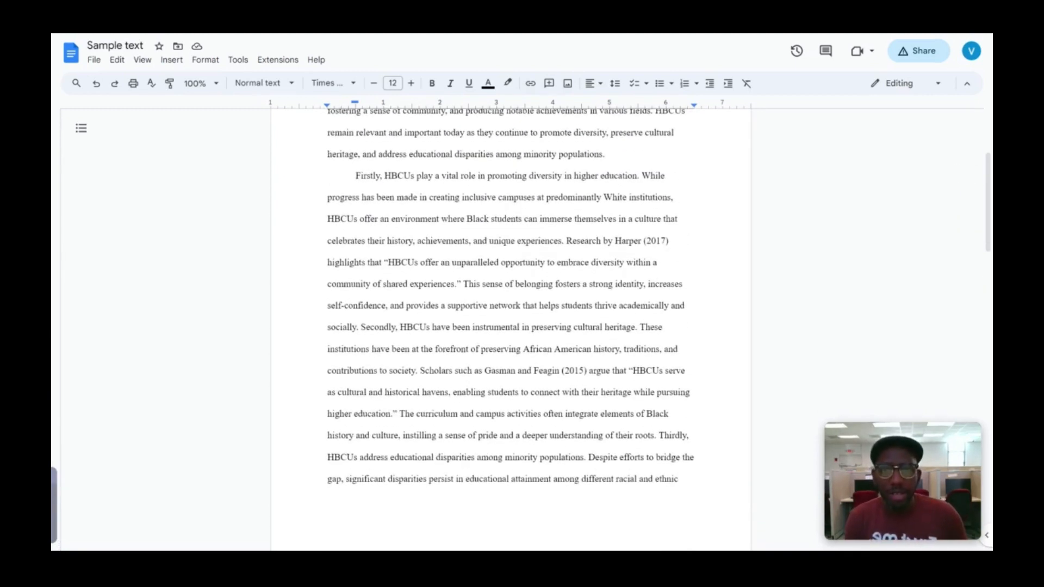
scroll(511, 326, up, 3)
scroll(511, 327, down, 14)
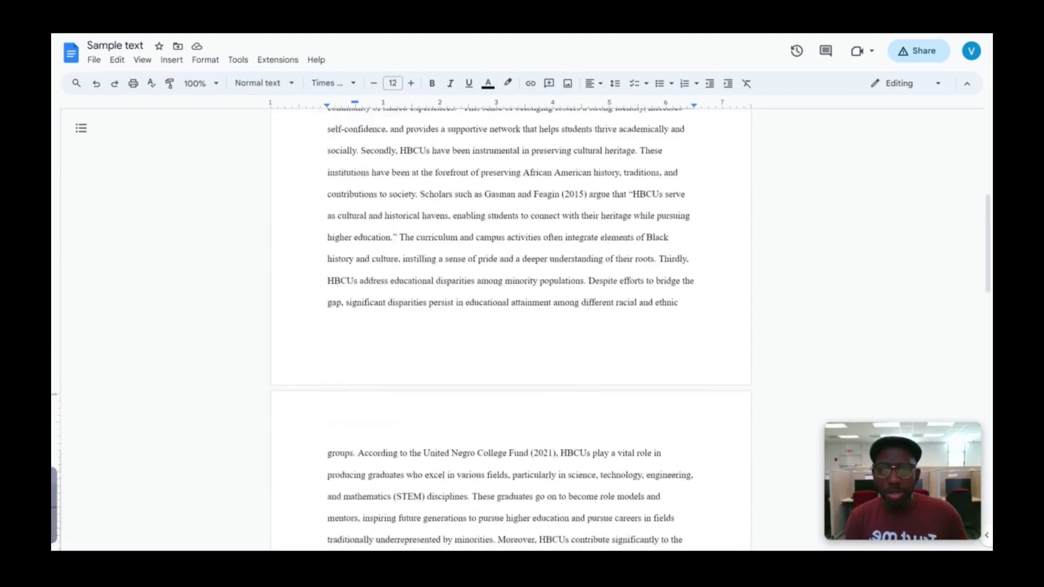
scroll(376, 378, up, 14)
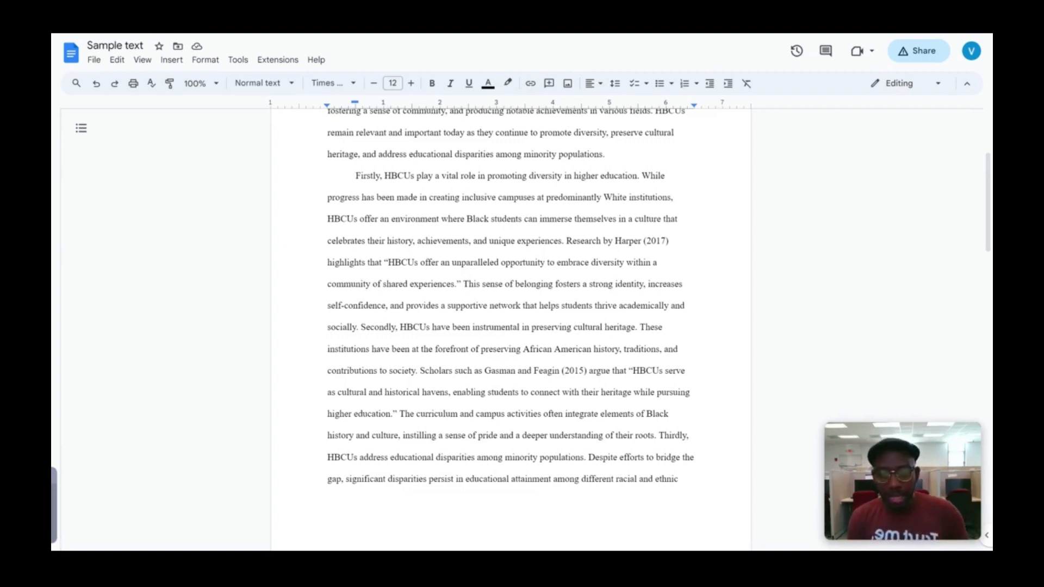
Step: Insert paragraph breaks before 'Scholars such as Gasman' and before 'The work of HBCU faculty'
click(419, 371)
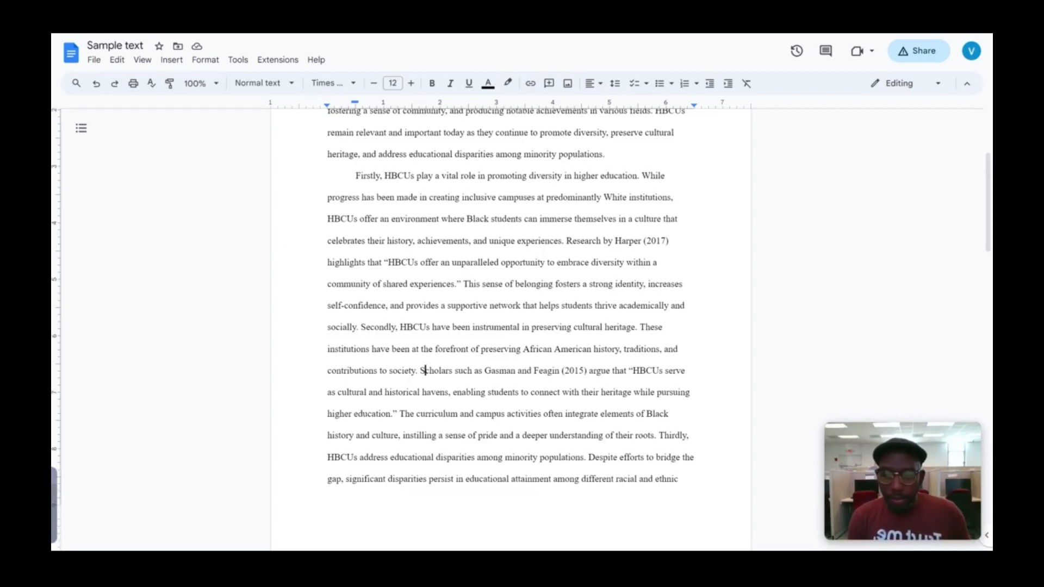
key(Return)
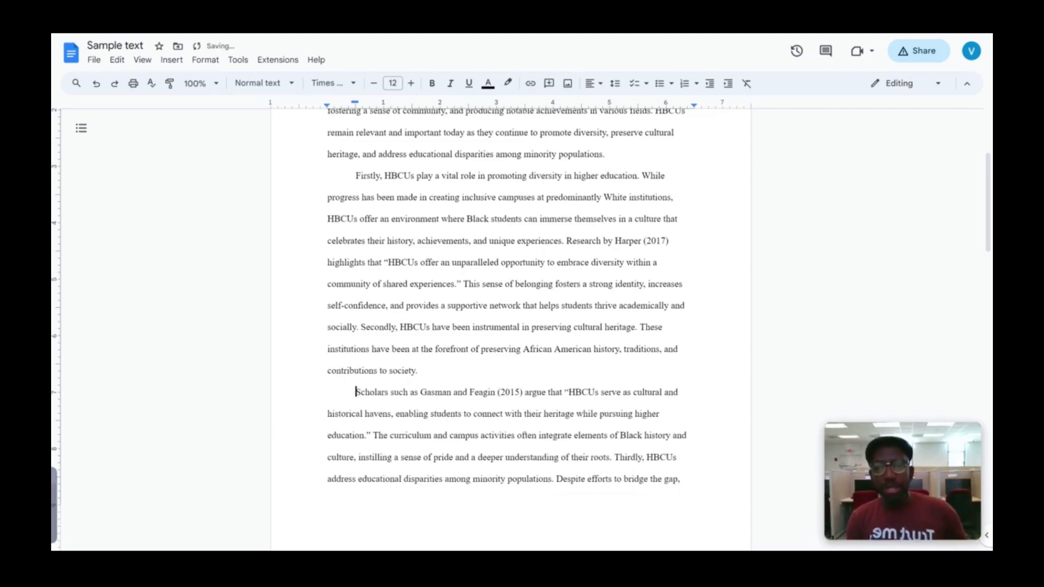
scroll(511, 326, down, 7)
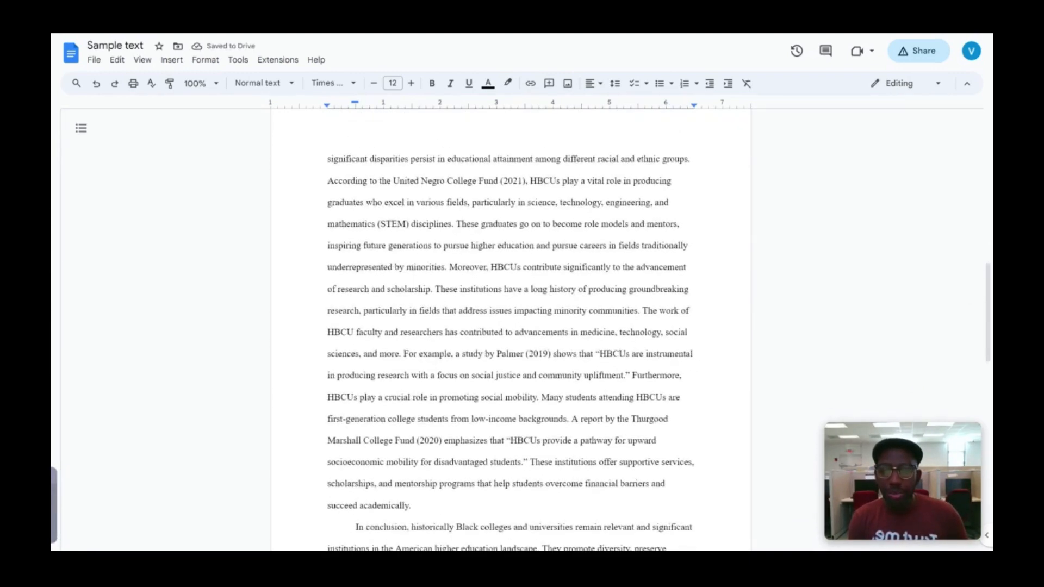
click(643, 311)
key(Return)
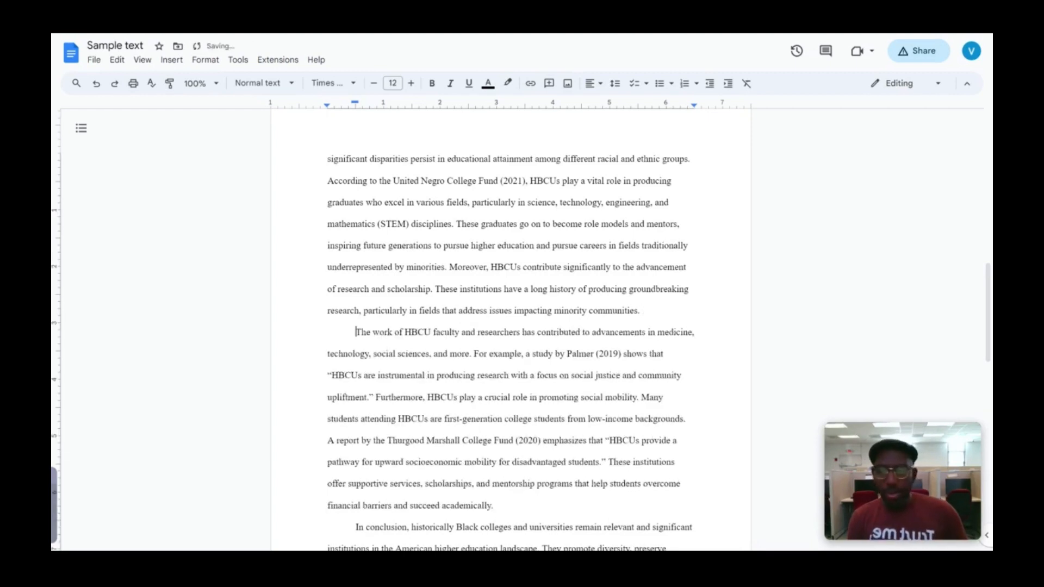